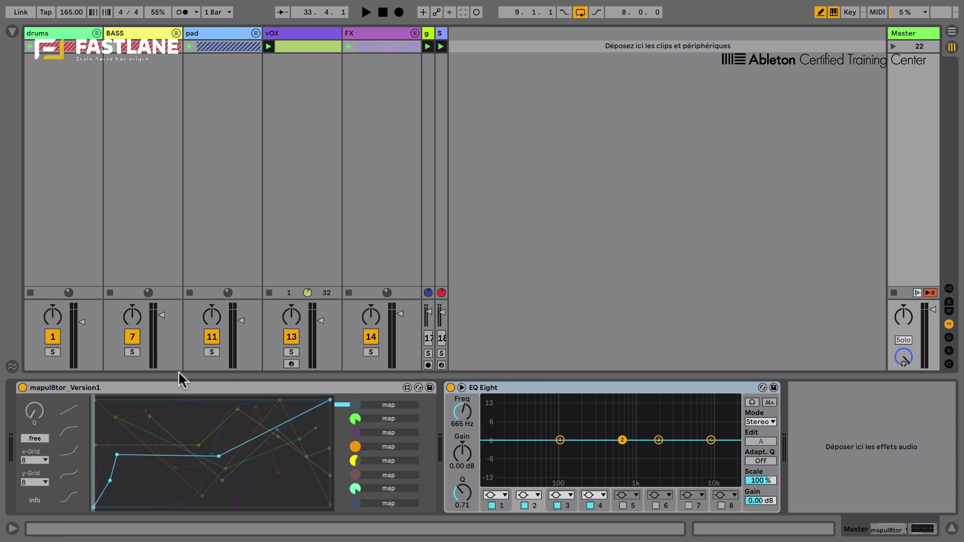
# - Select the Mapul8tor device and switch to Chrome showing its maxforlive.com page
pyautogui.click(193, 387)
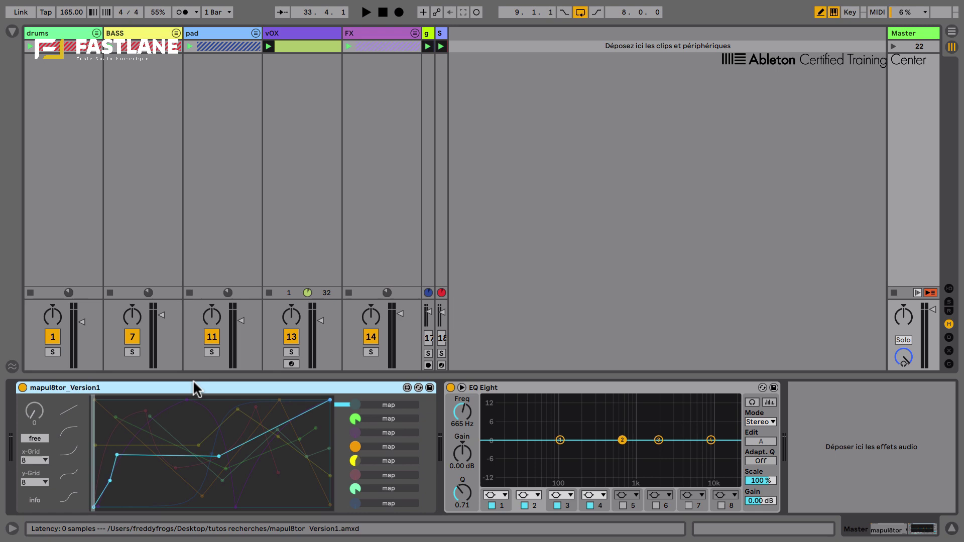
pyautogui.press('super+Tab')
pyautogui.press('Tab')
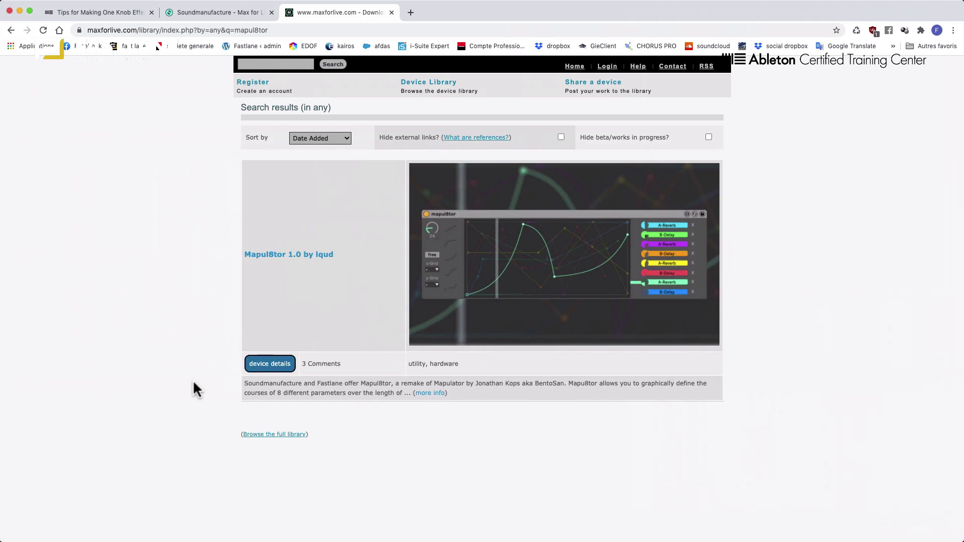
# - Browse the Soundmanufacture Mapul8tor page and the 'Tips for Making One Knob Effects' article, then return to Live
pyautogui.click(200, 13)
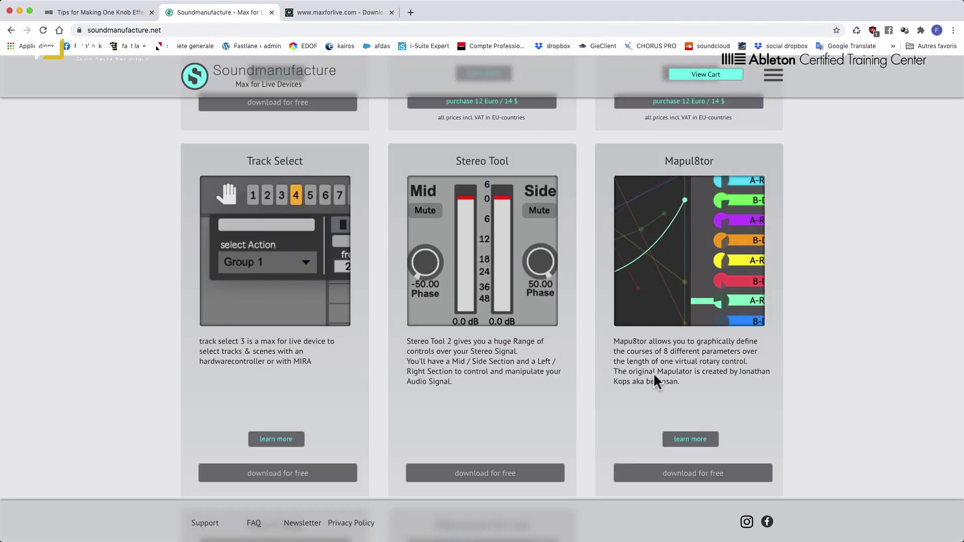
pyautogui.click(85, 13)
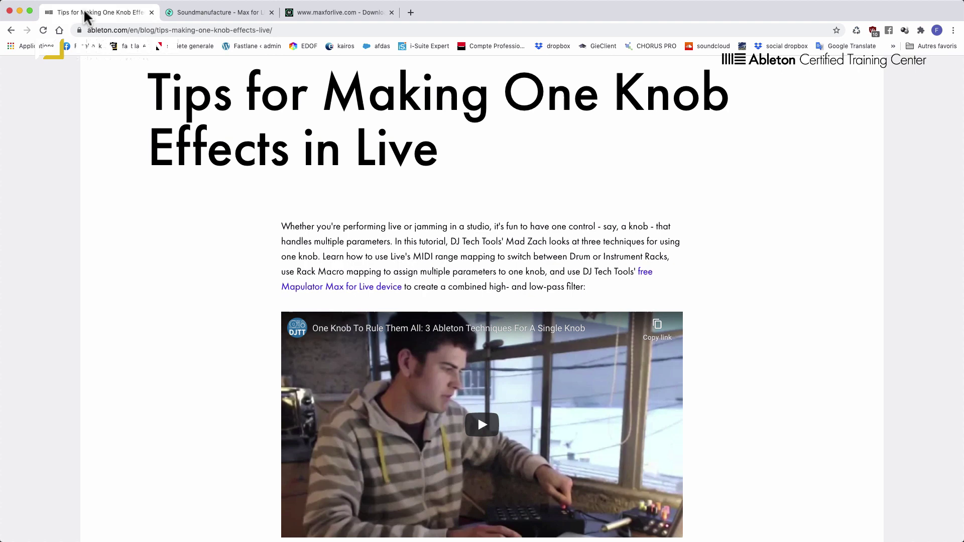
pyautogui.press('super+Tab')
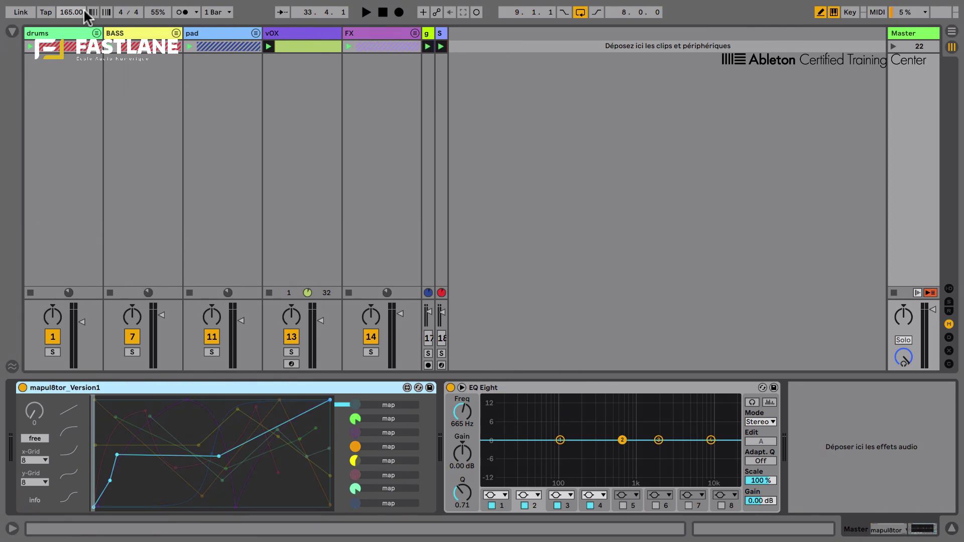
pyautogui.click(187, 387)
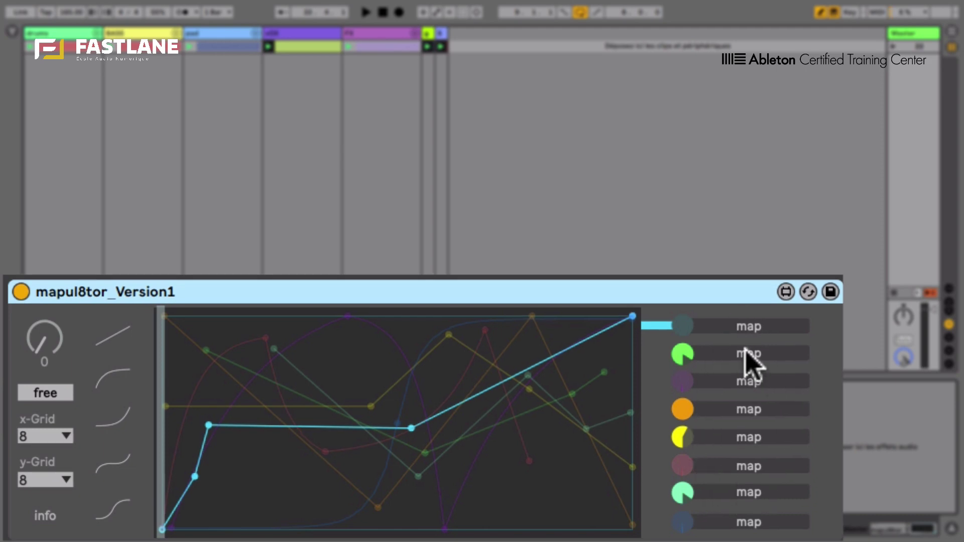
# - Preview the green, magenta and orange envelopes, return to cyan, and sweep the main knob
pyautogui.click(654, 332)
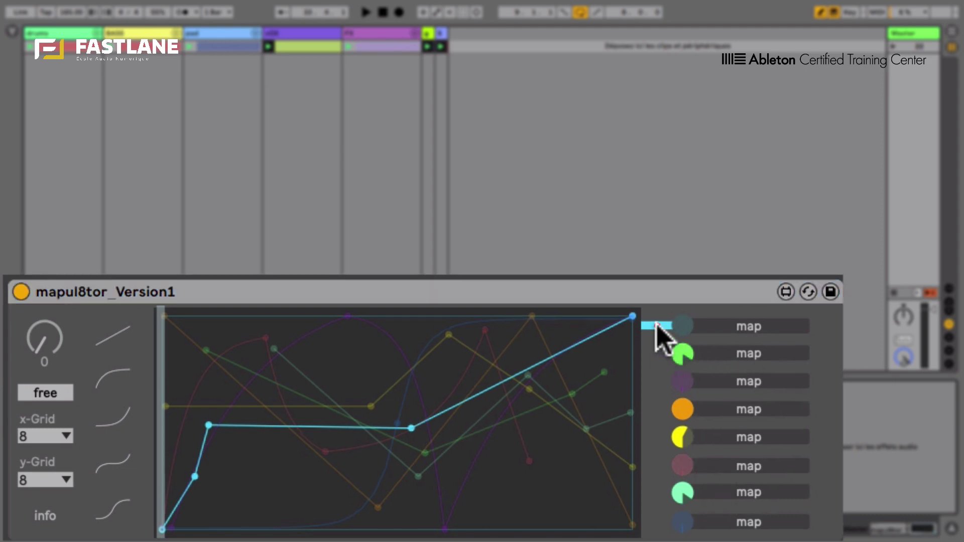
pyautogui.click(655, 355)
pyautogui.click(655, 381)
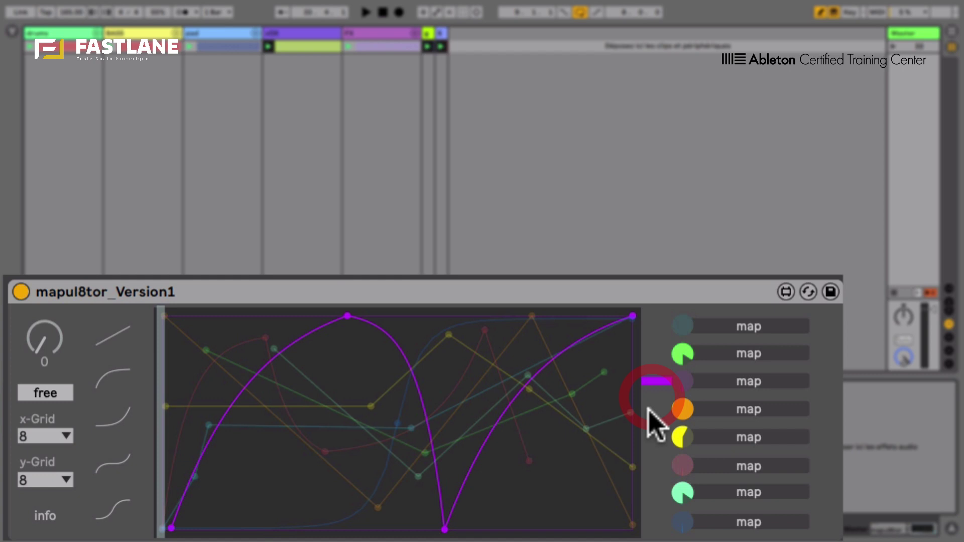
pyautogui.click(654, 410)
pyautogui.click(654, 327)
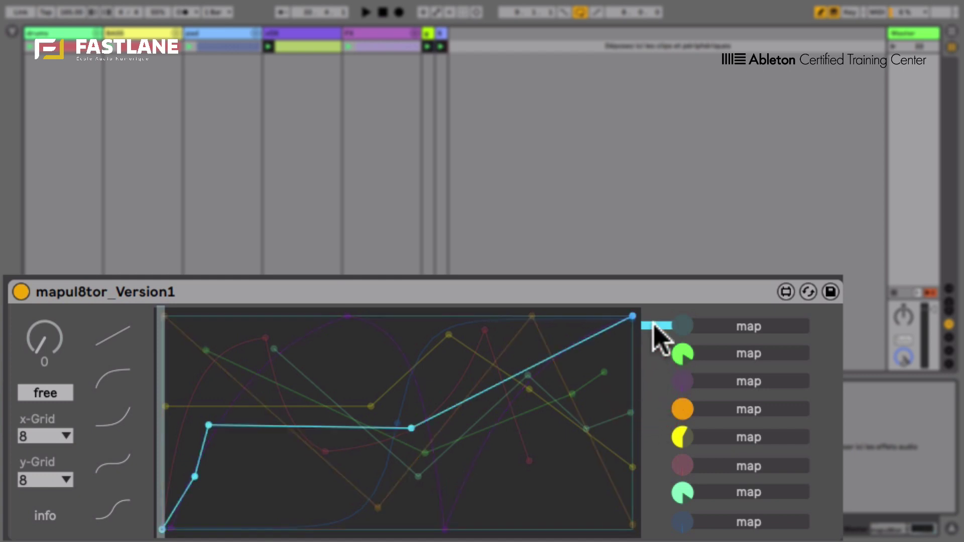
pyautogui.moveTo(44, 339)
pyautogui.mouseDown()
pyautogui.moveTo(57, 351)
pyautogui.moveTo(57, 316)
pyautogui.moveTo(57, 355)
pyautogui.mouseUp()
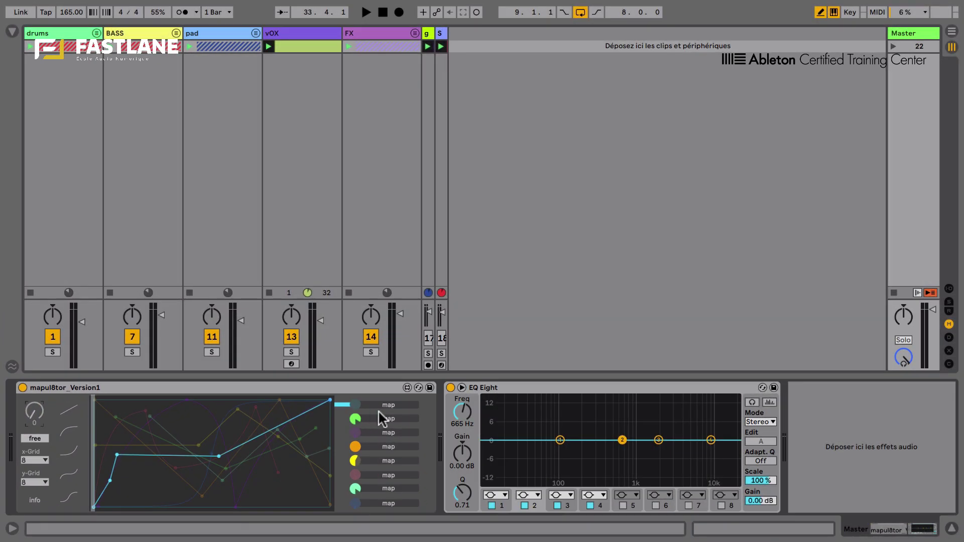
# - Make EQ Eight band 2 a low-cut filter at about 102 Hz
pyautogui.moveTo(463, 409); pyautogui.dragTo(463, 405)
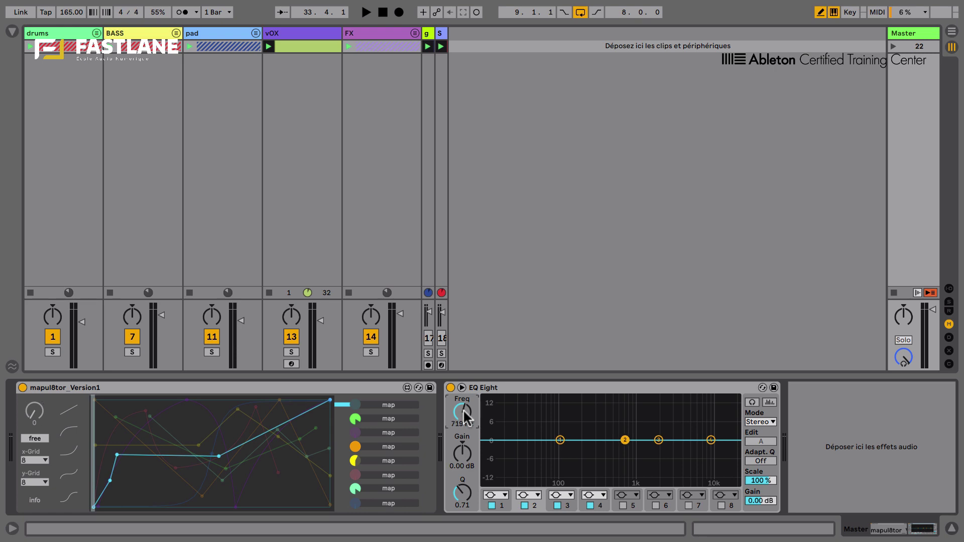
pyautogui.click(529, 495)
pyautogui.click(523, 427)
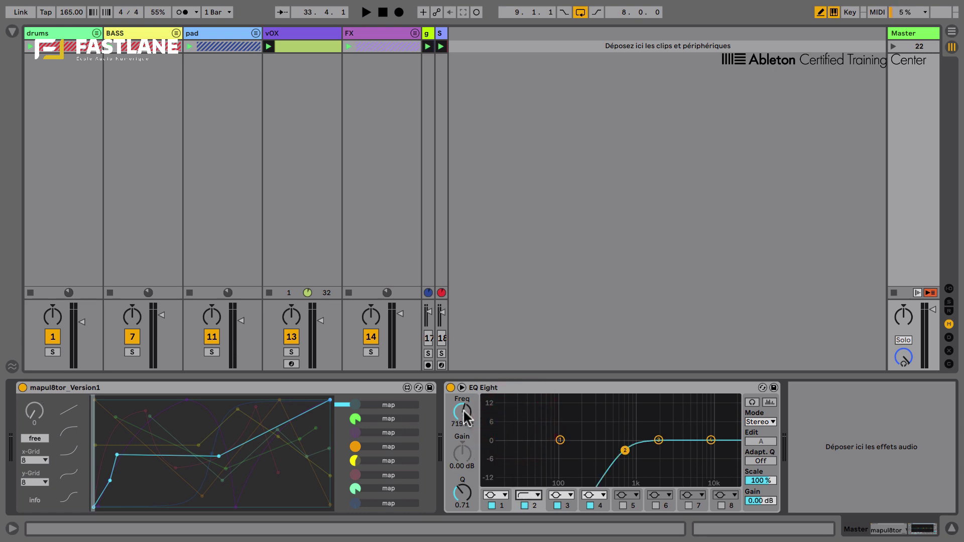
pyautogui.moveTo(463, 422); pyautogui.dragTo(463, 411)
# - Map band 2's frequency to an MPD26 knob using MIDI mapping mode
pyautogui.hotkey('ctrl', 'm')
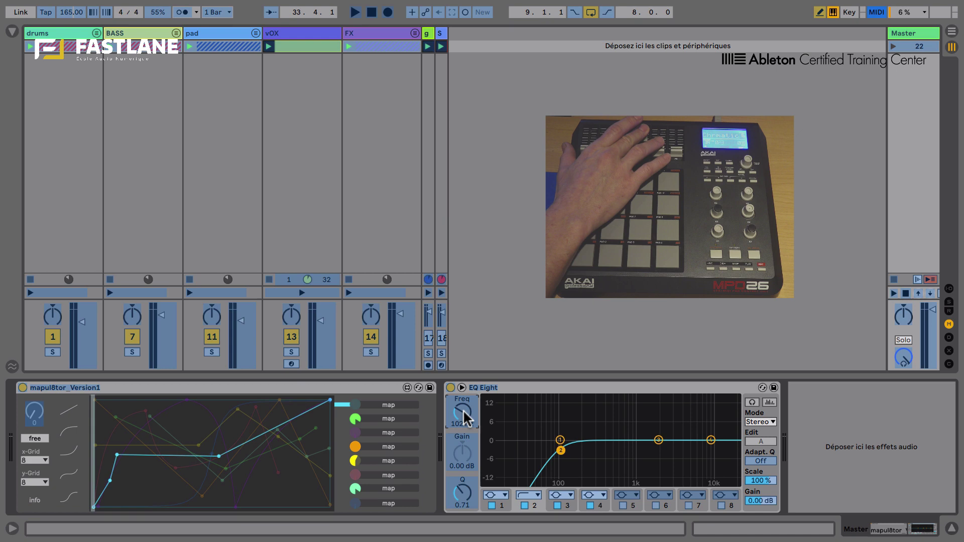
pyautogui.hotkey('ctrl', 'm')
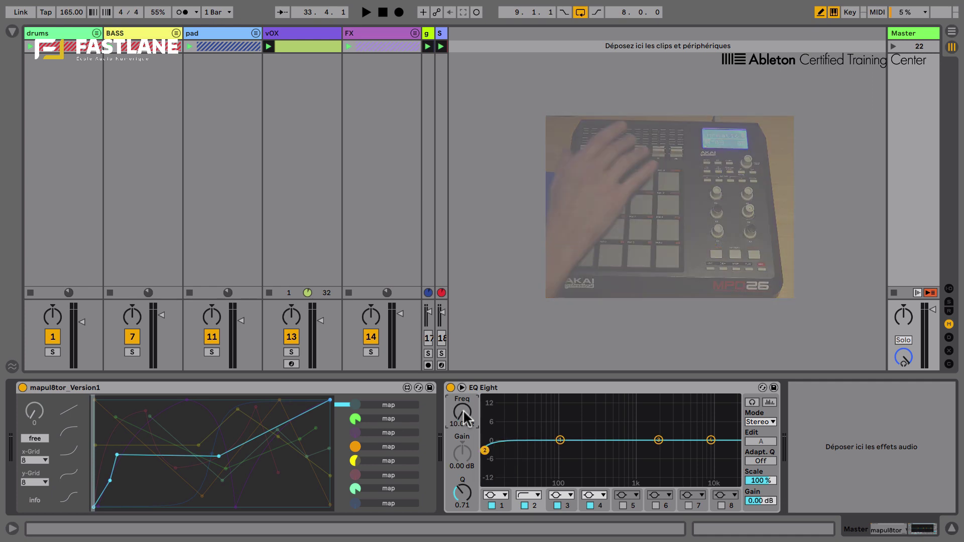
pyautogui.hotkey('ctrl', 'm')
pyautogui.hotkey('ctrl', 'm')
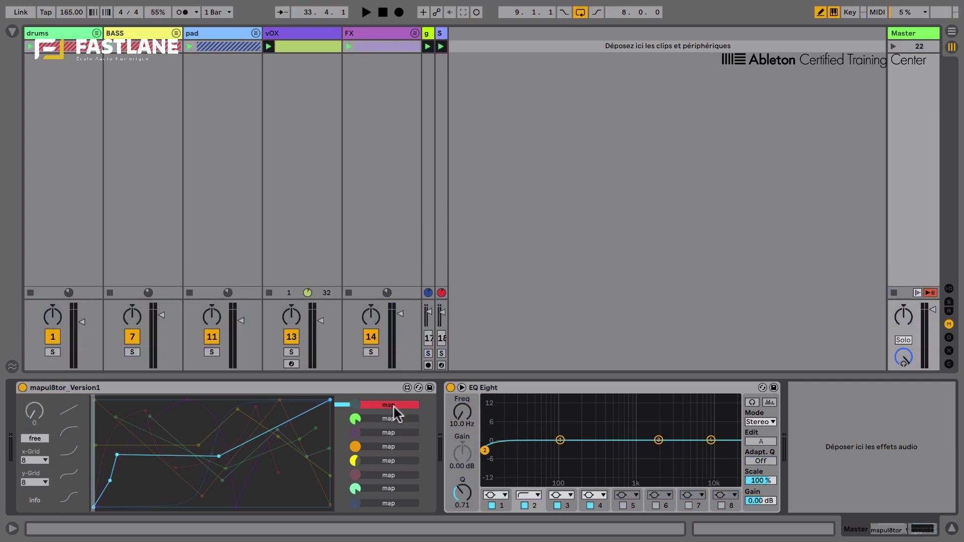
# - Map envelope 1 to band 2 Freq, raise a cyan breakpoint, and turn the main knob
pyautogui.click(393, 405)
pyautogui.click(343, 411)
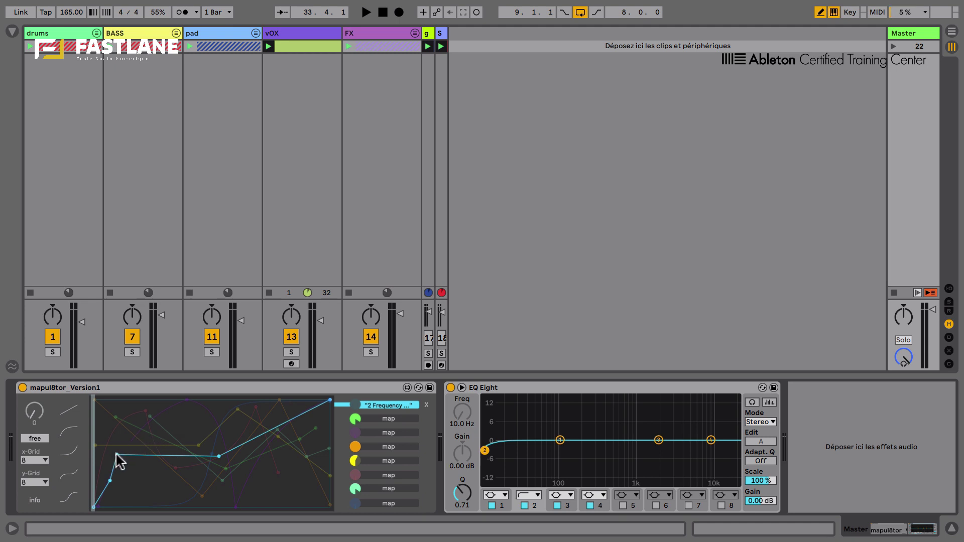
pyautogui.moveTo(118, 457); pyautogui.dragTo(184, 399)
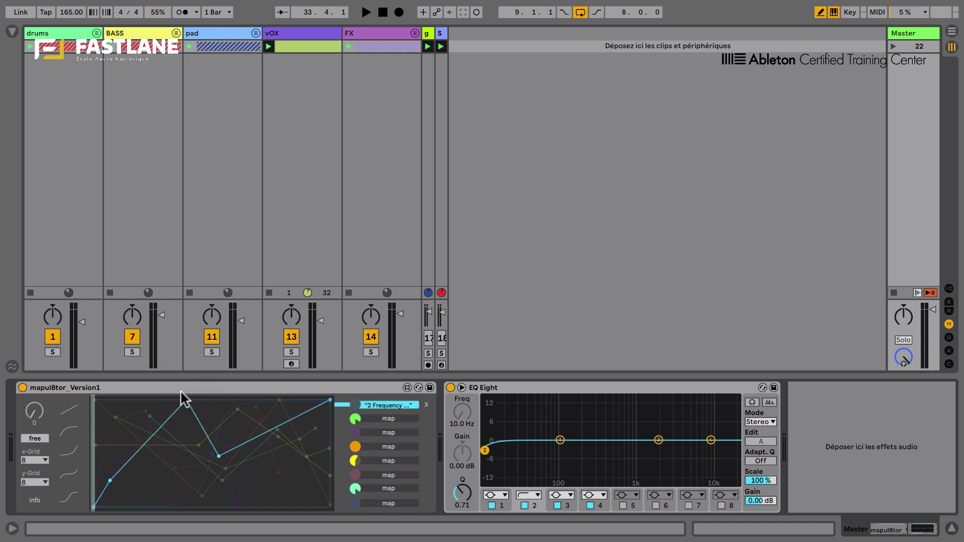
pyautogui.moveTo(35, 413); pyautogui.dragTo(34, 392)
# - Delete two cyan breakpoints and add a new one pulled to the bottom edge
pyautogui.doubleClick(187, 401)
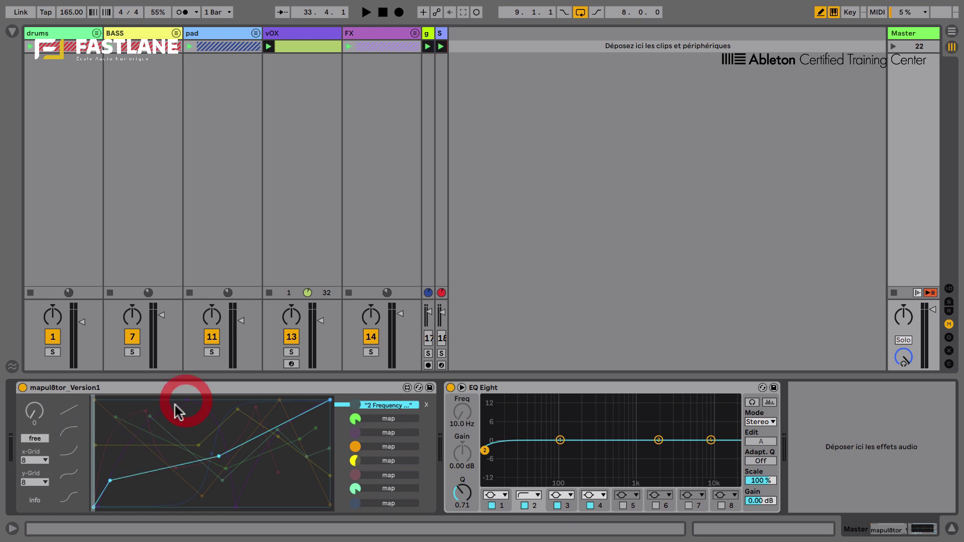
pyautogui.doubleClick(111, 479)
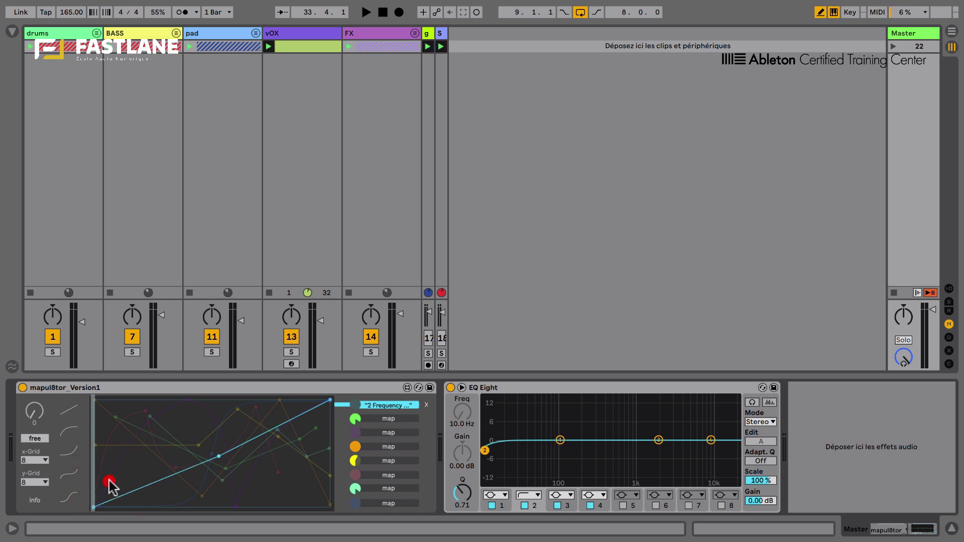
pyautogui.moveTo(220, 461)
pyautogui.mouseDown()
pyautogui.moveTo(253, 508)
pyautogui.moveTo(283, 497)
pyautogui.mouseUp()
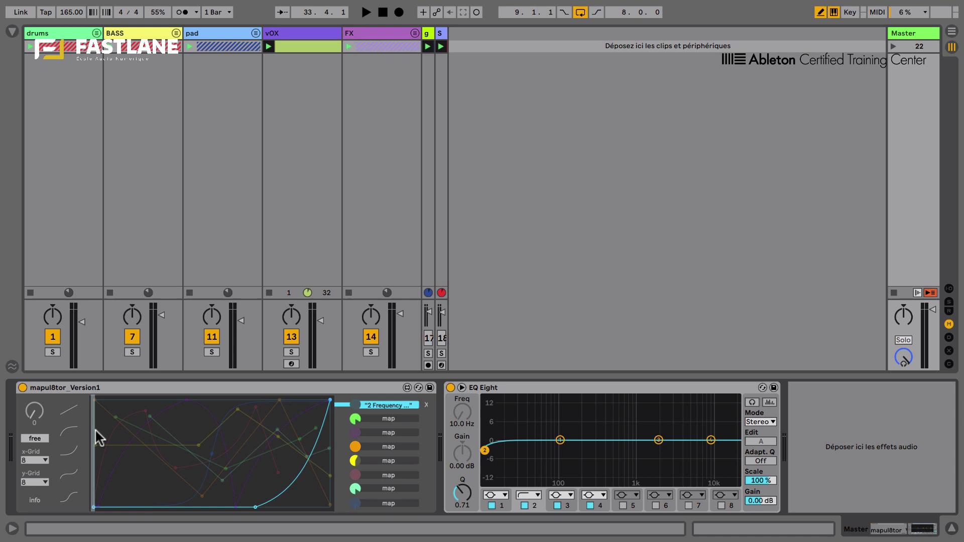
# - Map the Mapul8tor main knob to an MPD26 slider in MIDI Map mode
pyautogui.hotkey('ctrl', 'm')
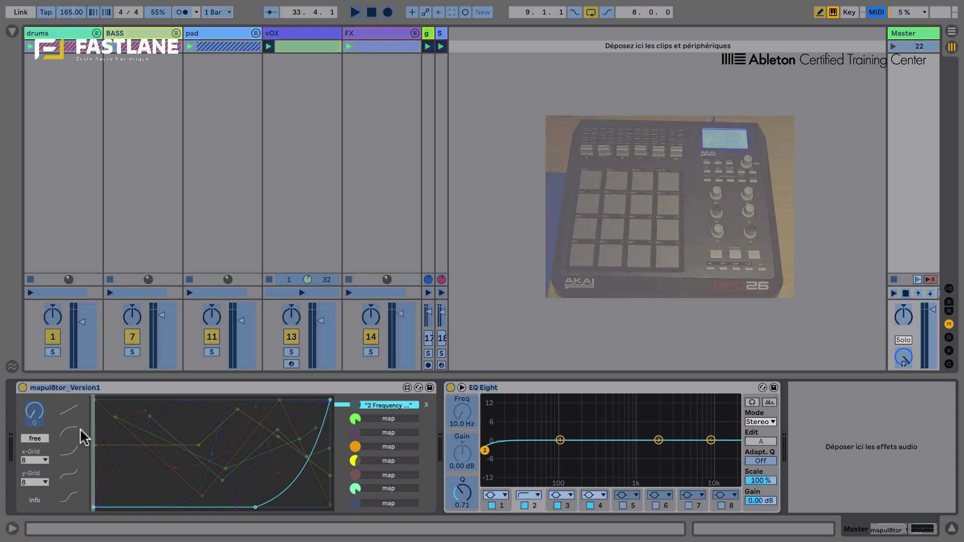
pyautogui.click(34, 413)
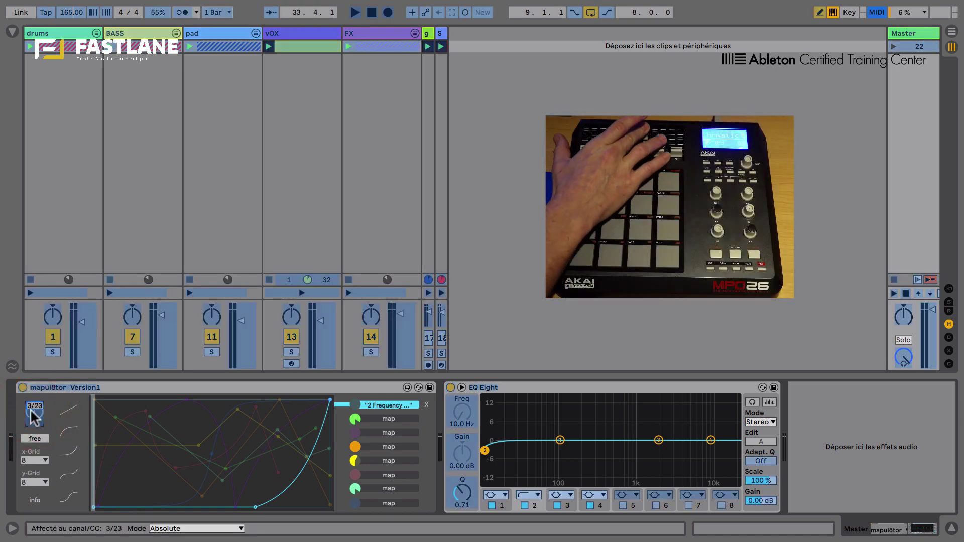
pyautogui.hotkey('ctrl', 'm')
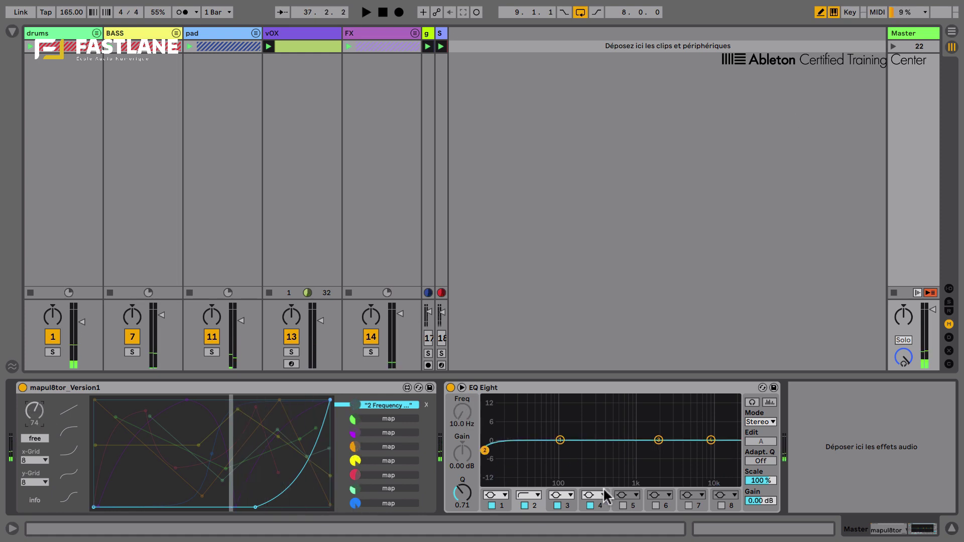
# - Make EQ Eight band 4 a high-cut and link its Freq to envelope slot 2
pyautogui.click(603, 496)
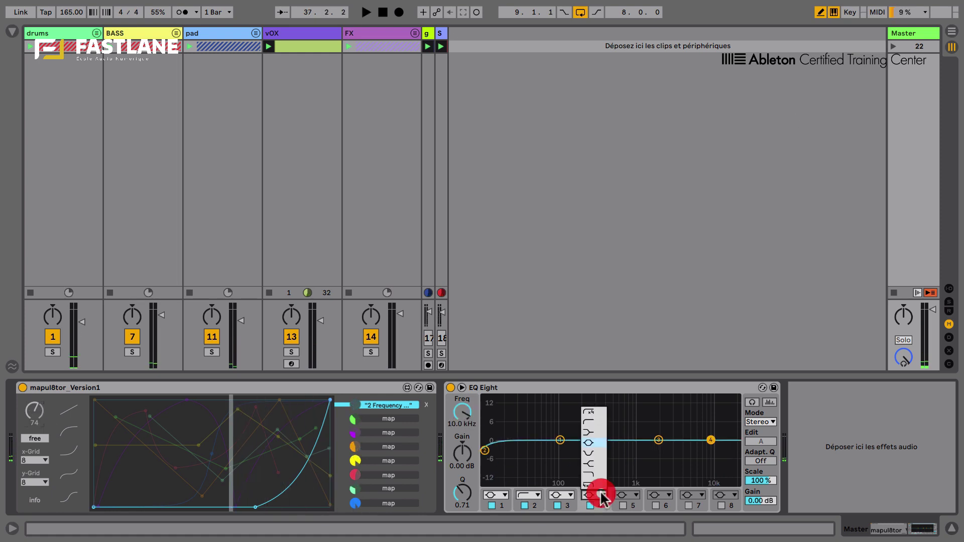
pyautogui.click(598, 469)
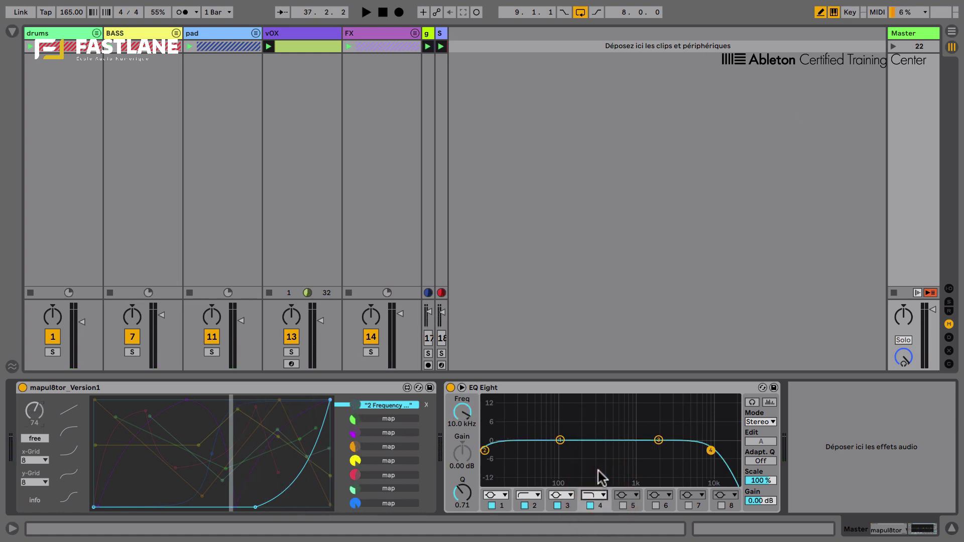
pyautogui.click(389, 420)
pyautogui.click(463, 412)
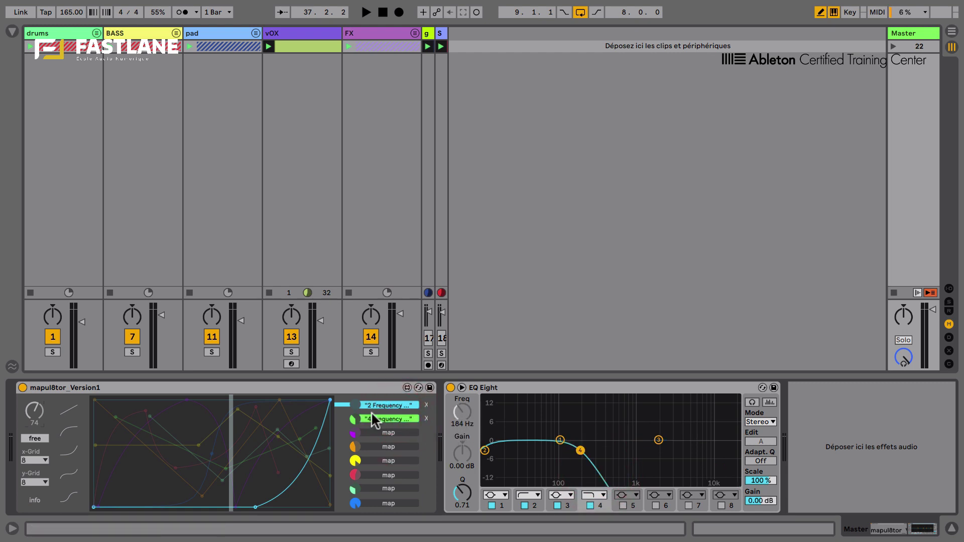
# - Reshape the green envelope from bottom-left into a curved rise to the top
pyautogui.click(348, 421)
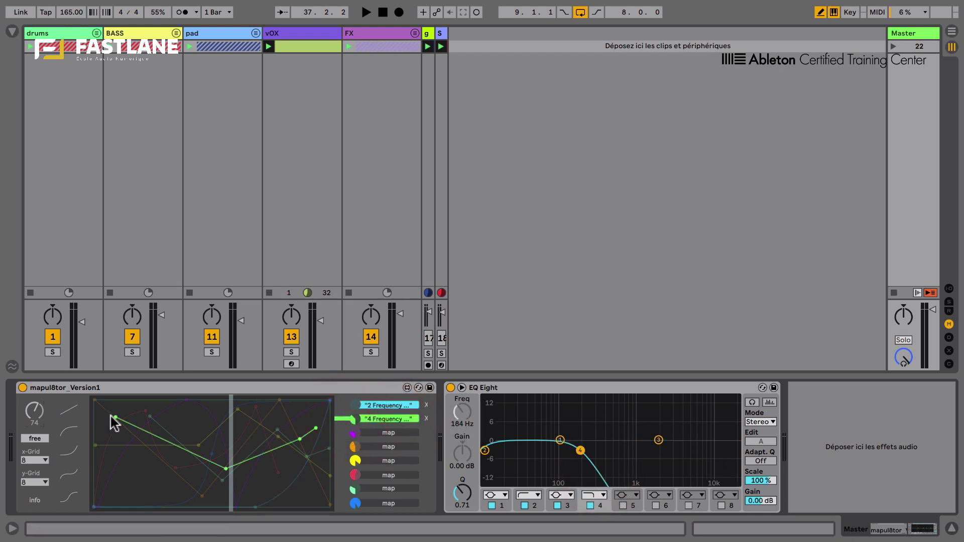
pyautogui.moveTo(113, 420); pyautogui.dragTo(94, 507)
pyautogui.click(225, 471)
pyautogui.moveTo(225, 470); pyautogui.dragTo(163, 399)
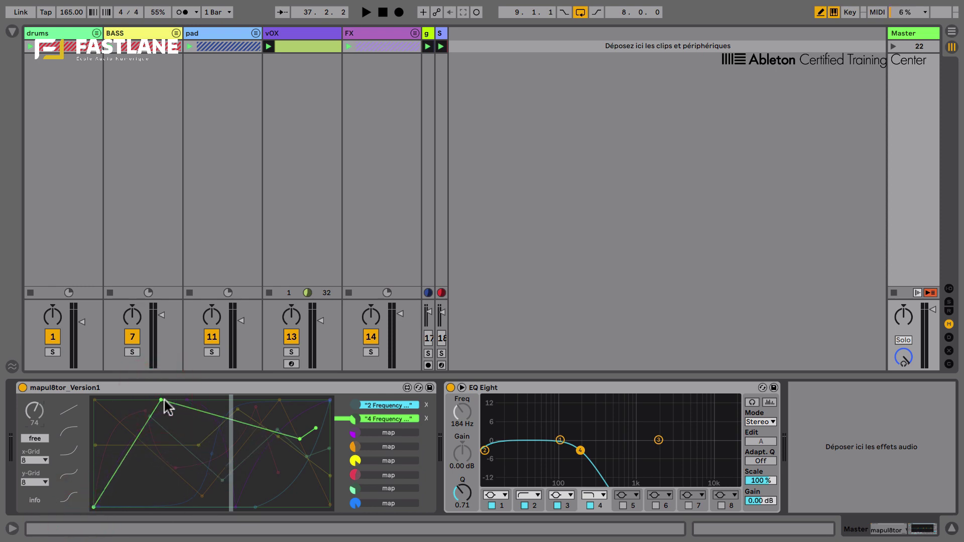
pyautogui.moveTo(302, 442); pyautogui.dragTo(316, 434)
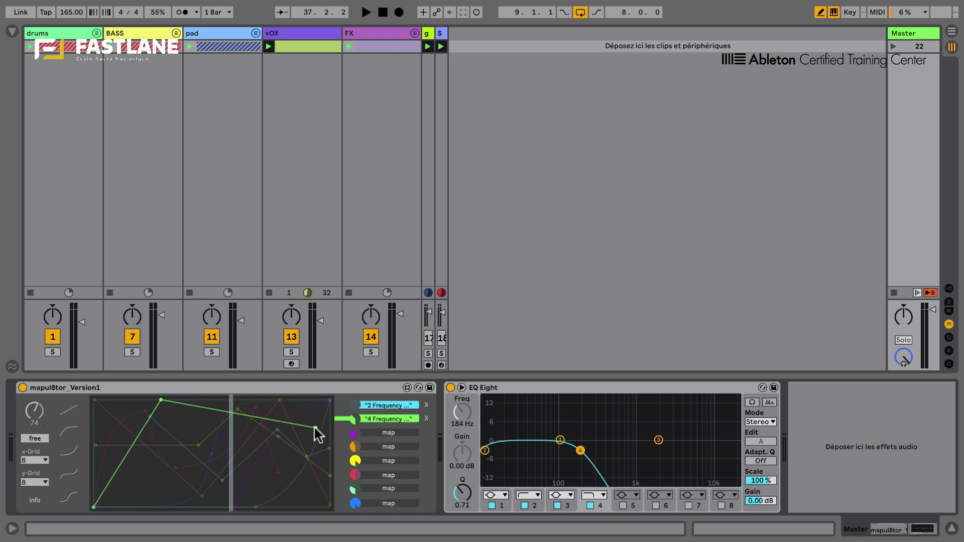
pyautogui.doubleClick(317, 434)
pyautogui.moveTo(128, 452); pyautogui.dragTo(132, 460)
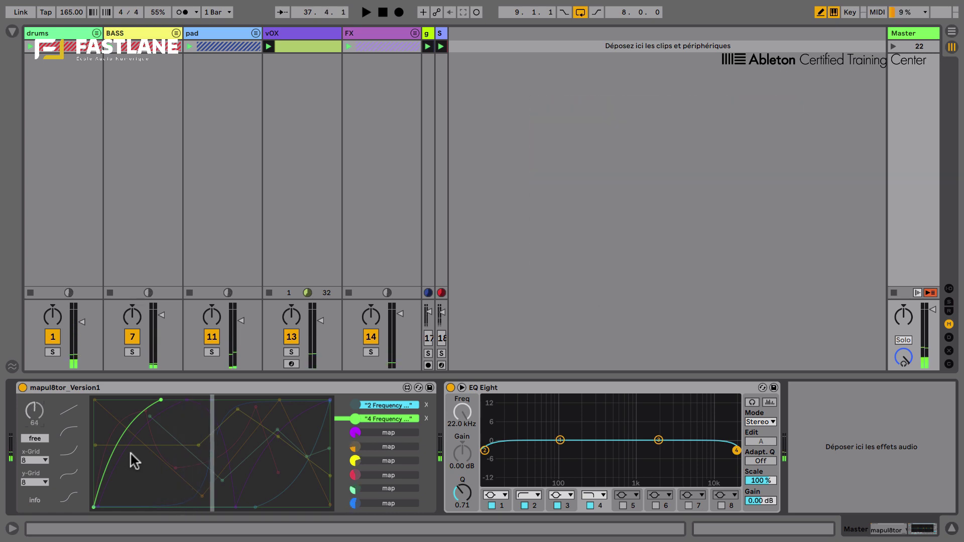
# - Load Delay from the Audio Effects browser after EQ Eight, then fold EQ Eight away
pyautogui.click(13, 32)
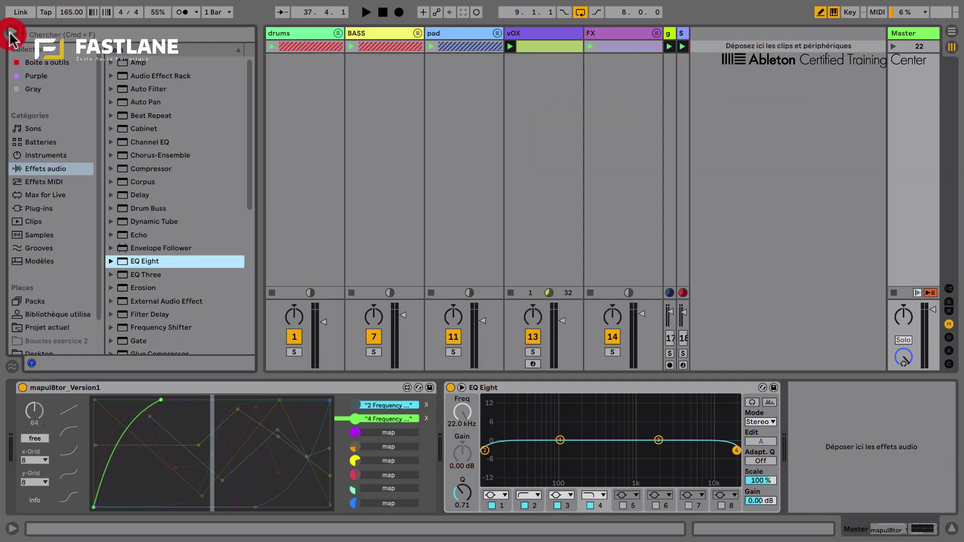
pyautogui.click(136, 196)
pyautogui.doubleClick(134, 195)
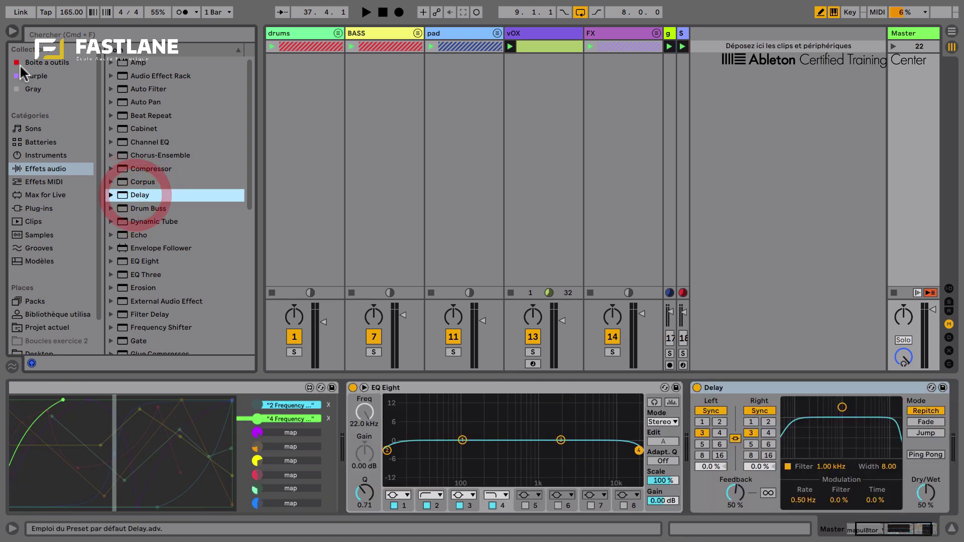
pyautogui.click(13, 32)
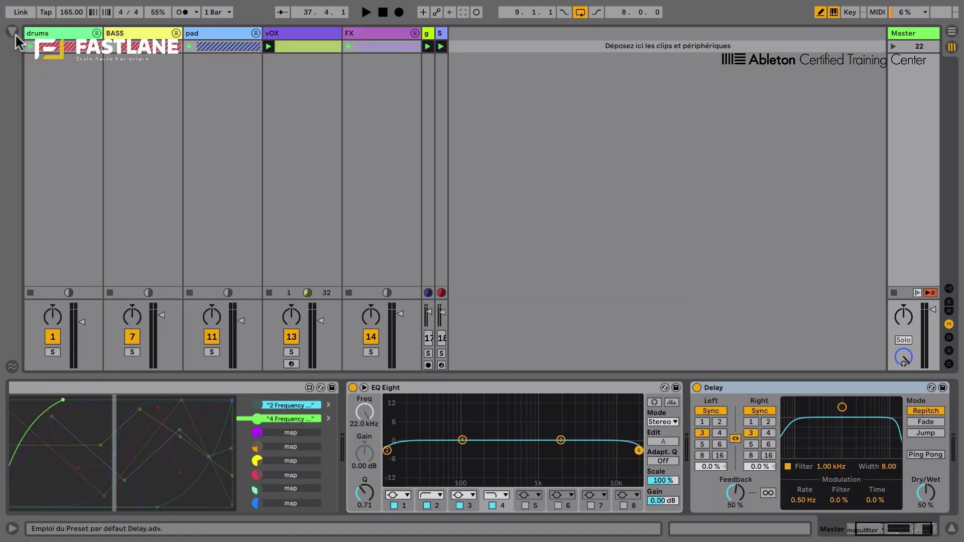
pyautogui.click(418, 387)
pyautogui.press('Delete')
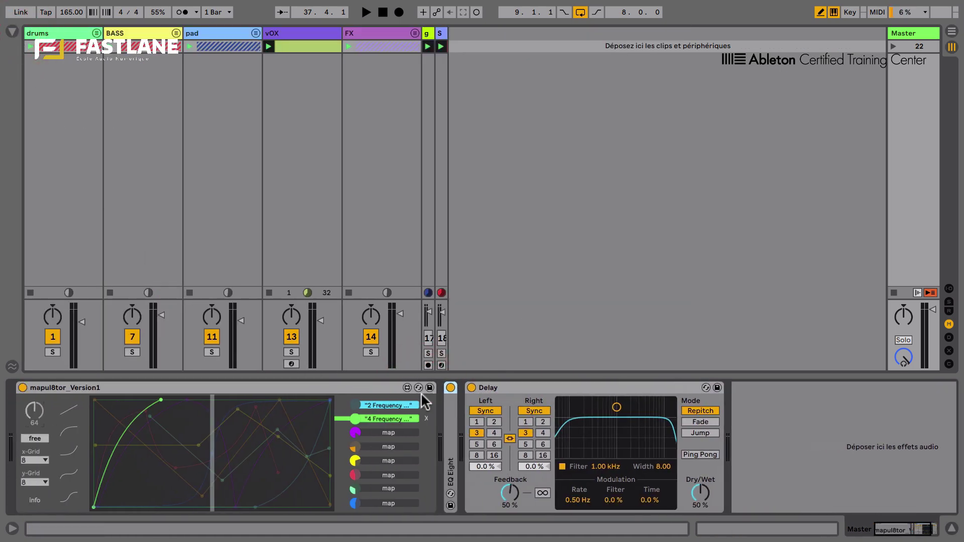
# - Link Delay Dry/Wet to envelope slot 3 and pull the purple breakpoints down
pyautogui.click(388, 432)
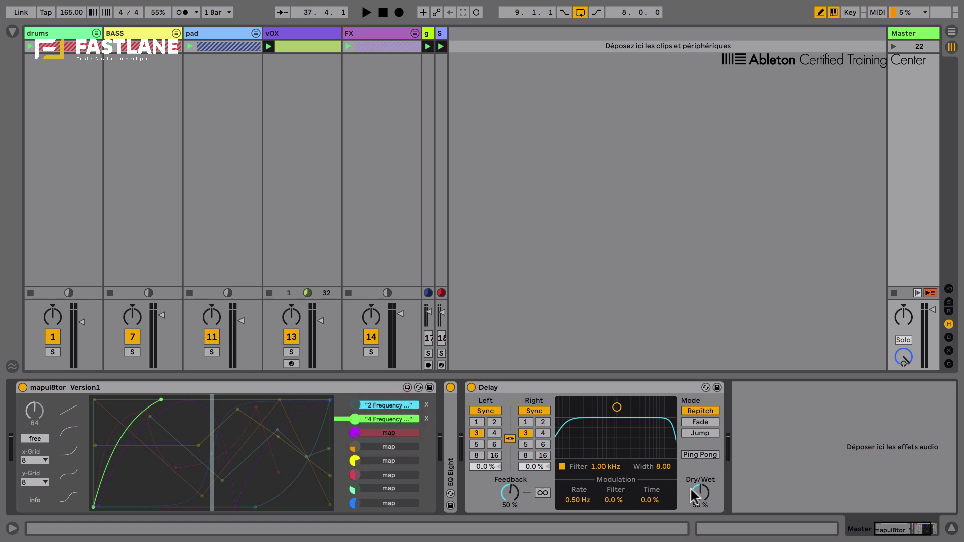
pyautogui.click(700, 492)
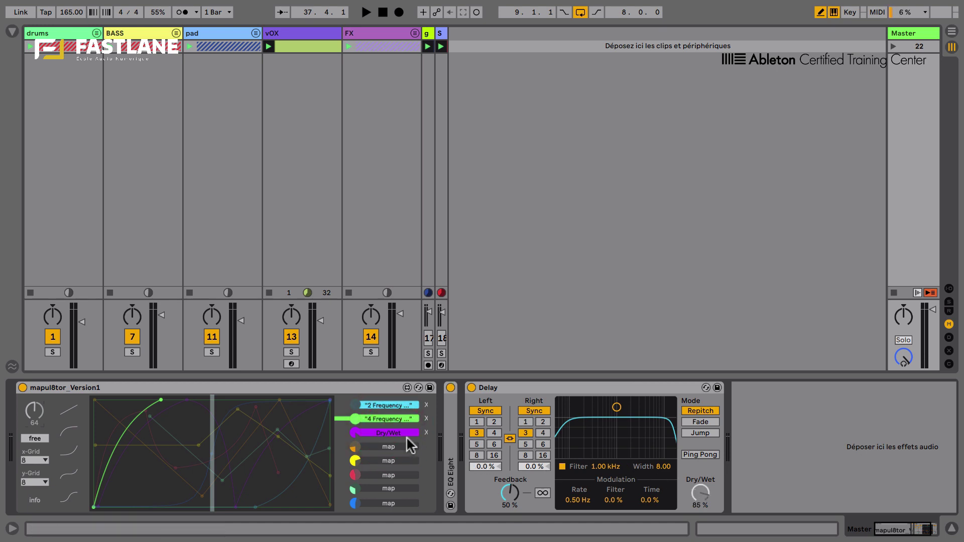
pyautogui.click(348, 434)
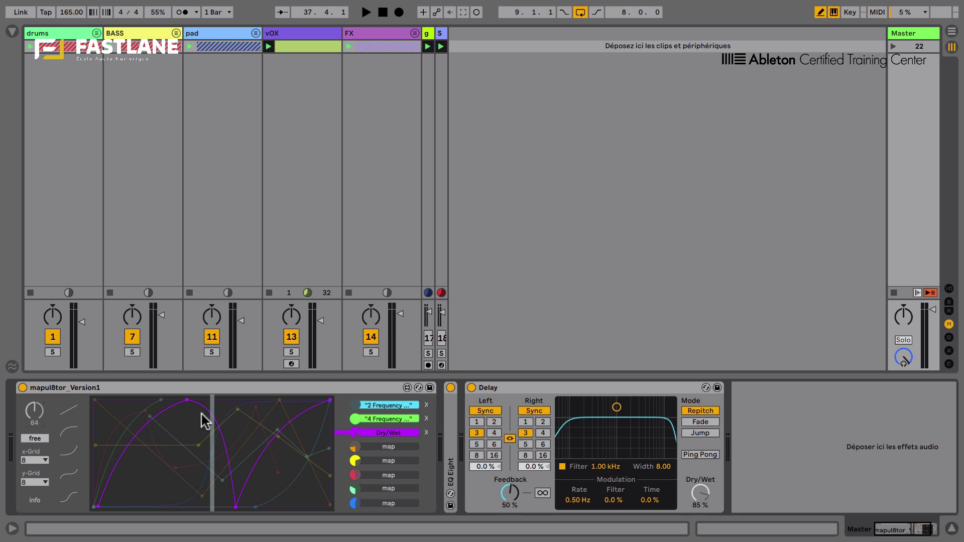
pyautogui.moveTo(185, 402)
pyautogui.mouseDown()
pyautogui.moveTo(230, 499)
pyautogui.moveTo(297, 506)
pyautogui.mouseUp()
pyautogui.moveTo(330, 401); pyautogui.dragTo(333, 455)
pyautogui.click(297, 505)
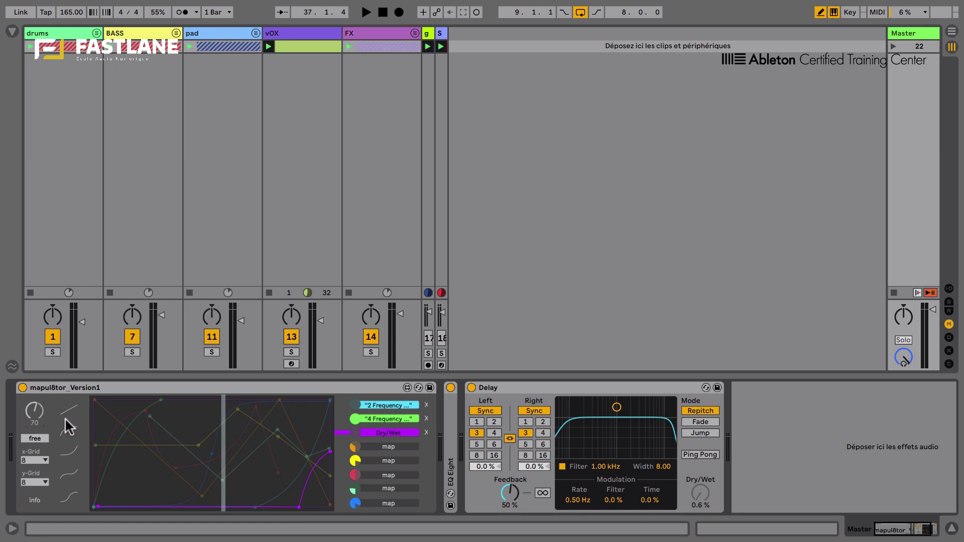
pyautogui.moveTo(35, 410)
pyautogui.mouseDown()
pyautogui.moveTo(33, 433)
pyautogui.moveTo(34, 410)
pyautogui.mouseUp()
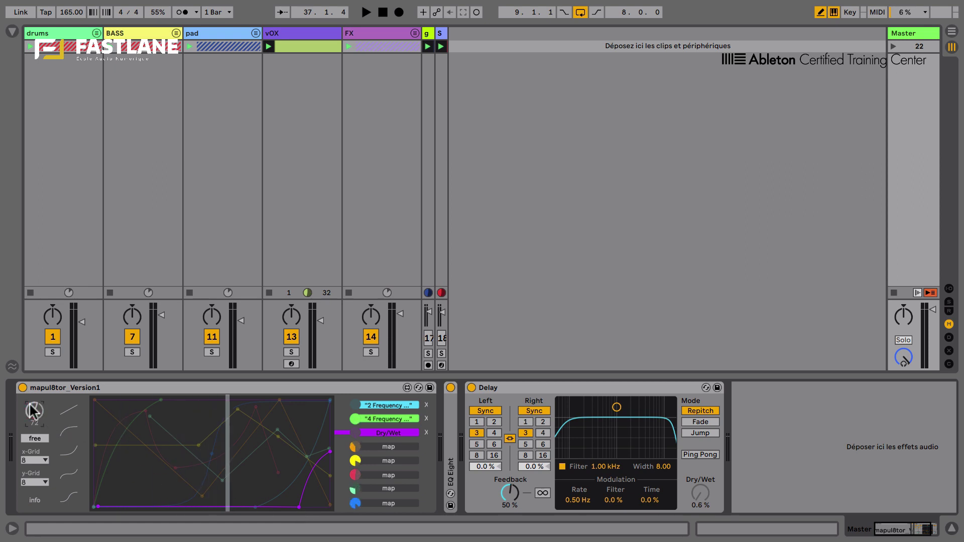